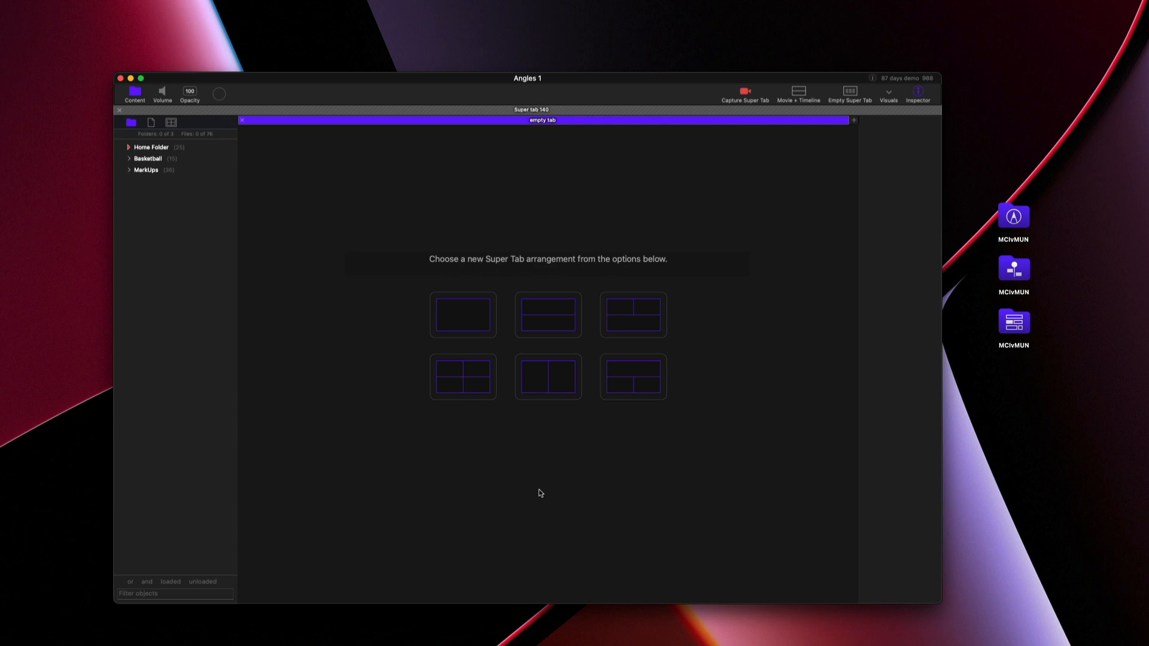
Create a new folder named MCIvMUN on the Desktop and place it below the three existing MCIvMUN packages.
right_click(172, 153)
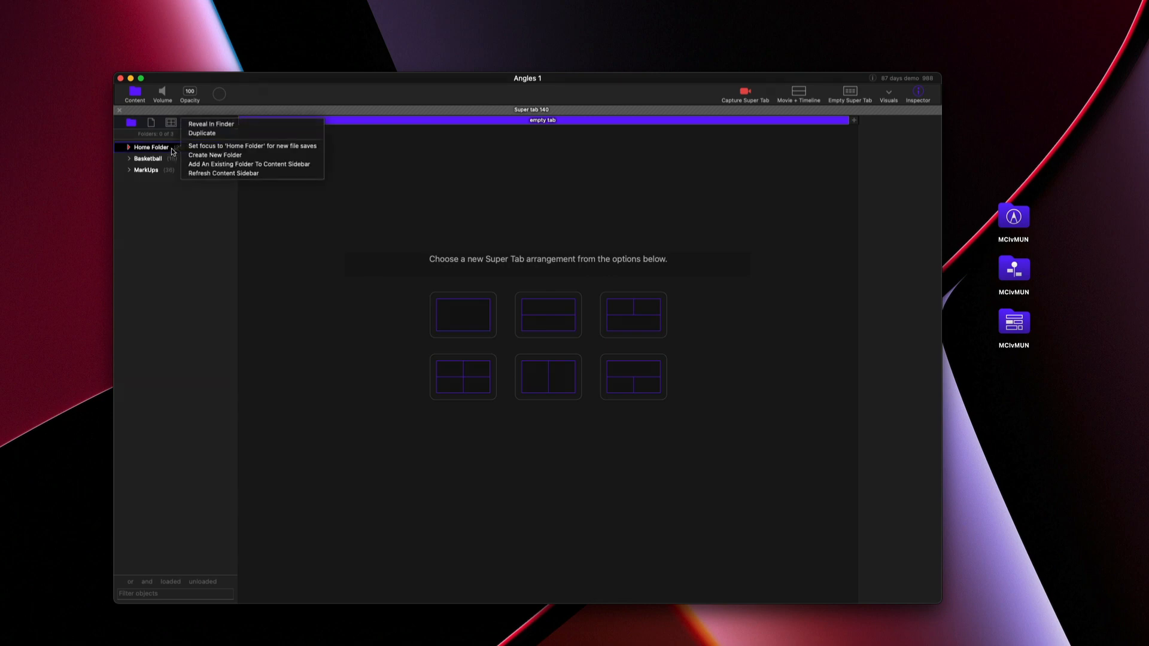
click(206, 156)
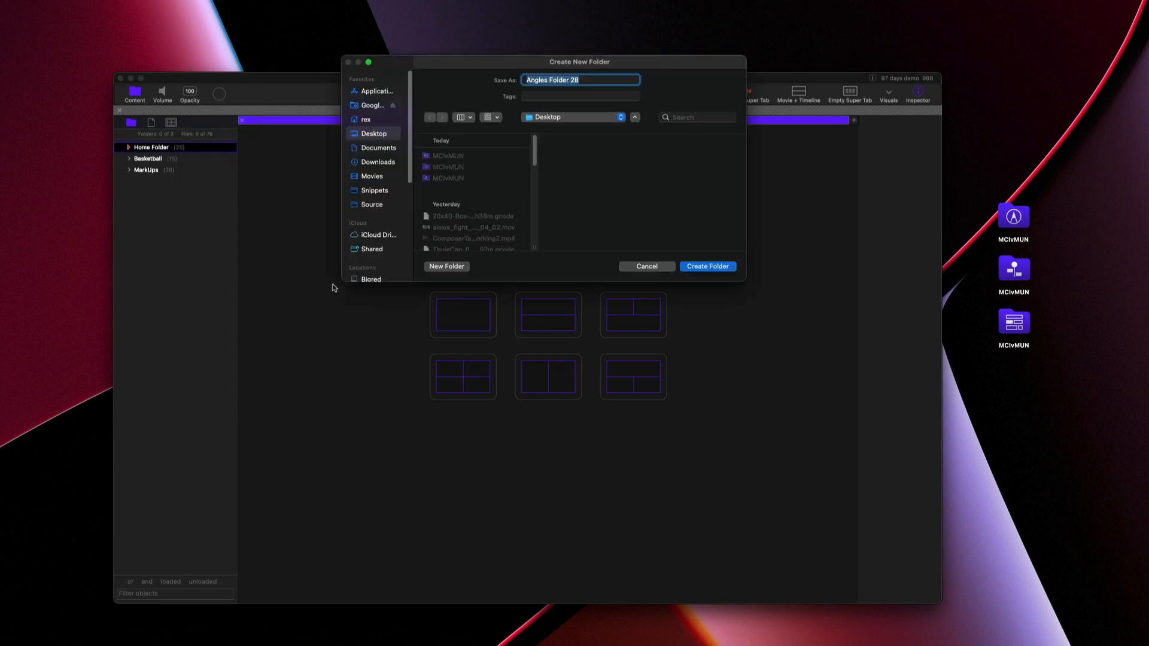
text(MCIv)
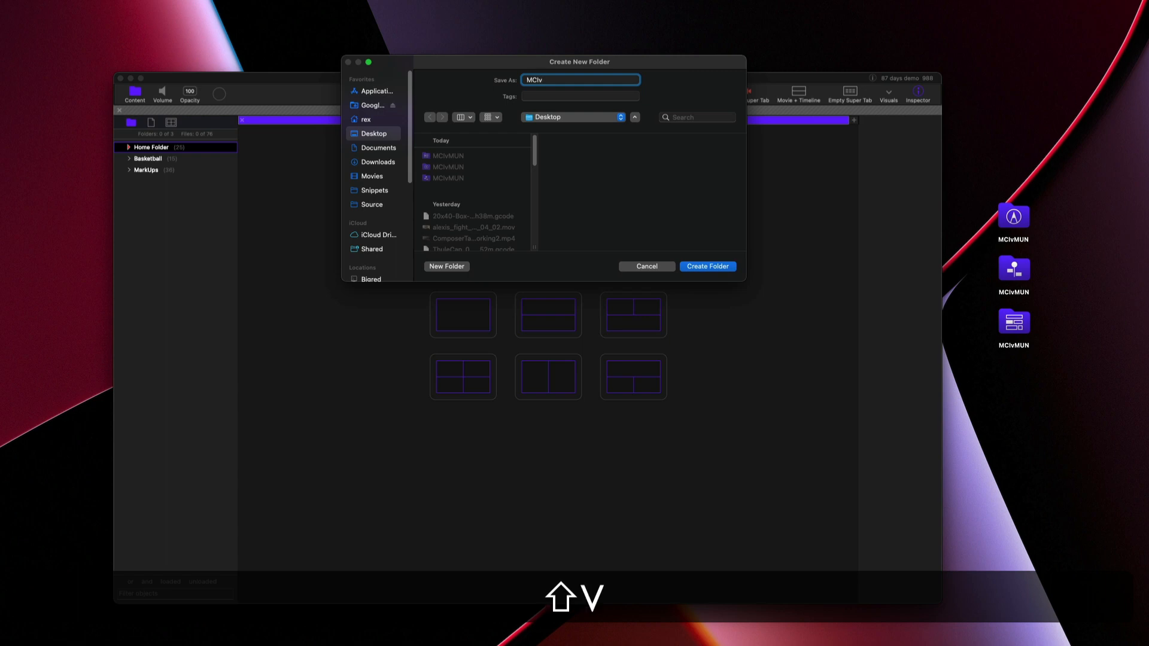
text(MUN)
key(Return)
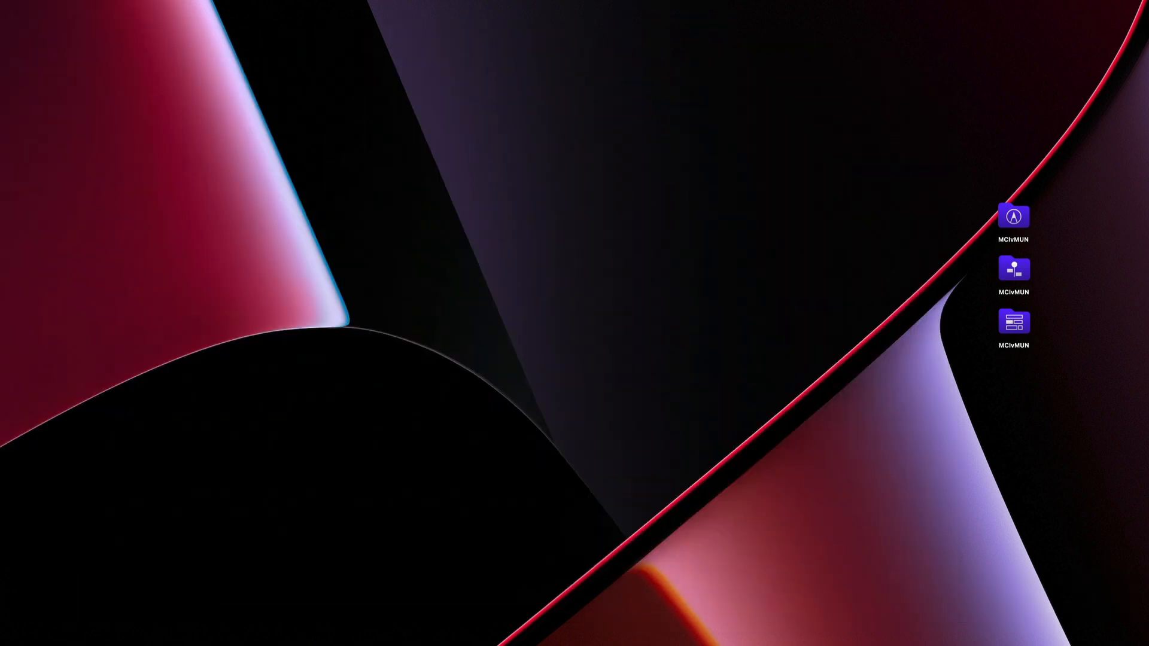
drag(1021, 453, 1018, 395)
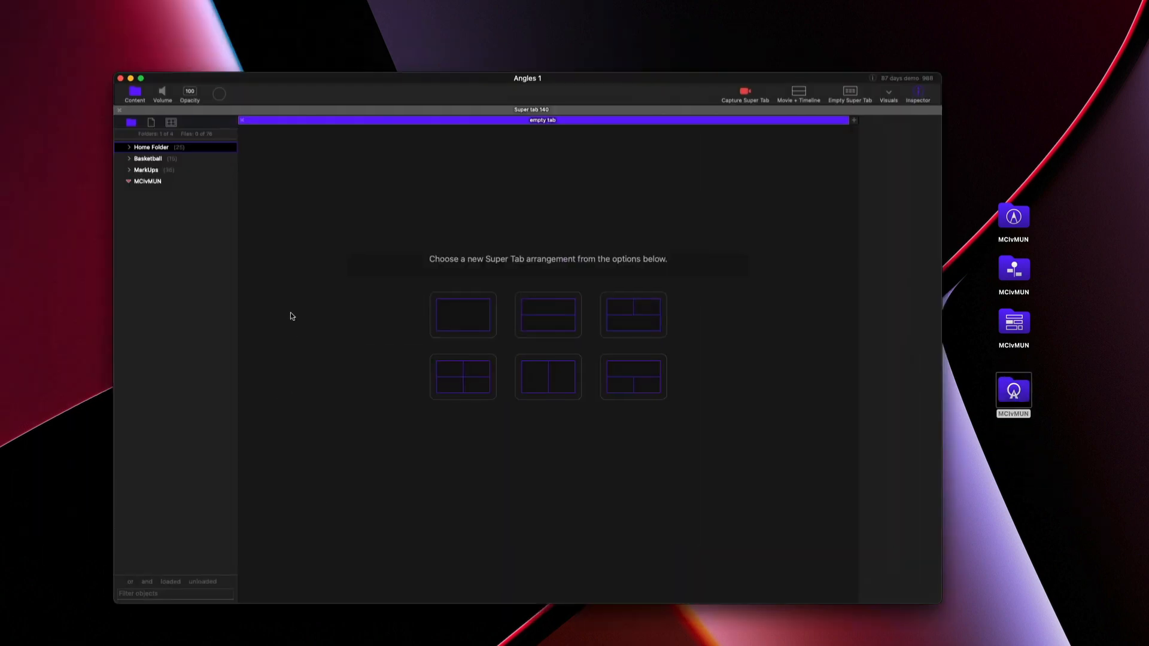
Create a new window inside the MCIvMUN folder and name it MCIvMUN.
click(173, 122)
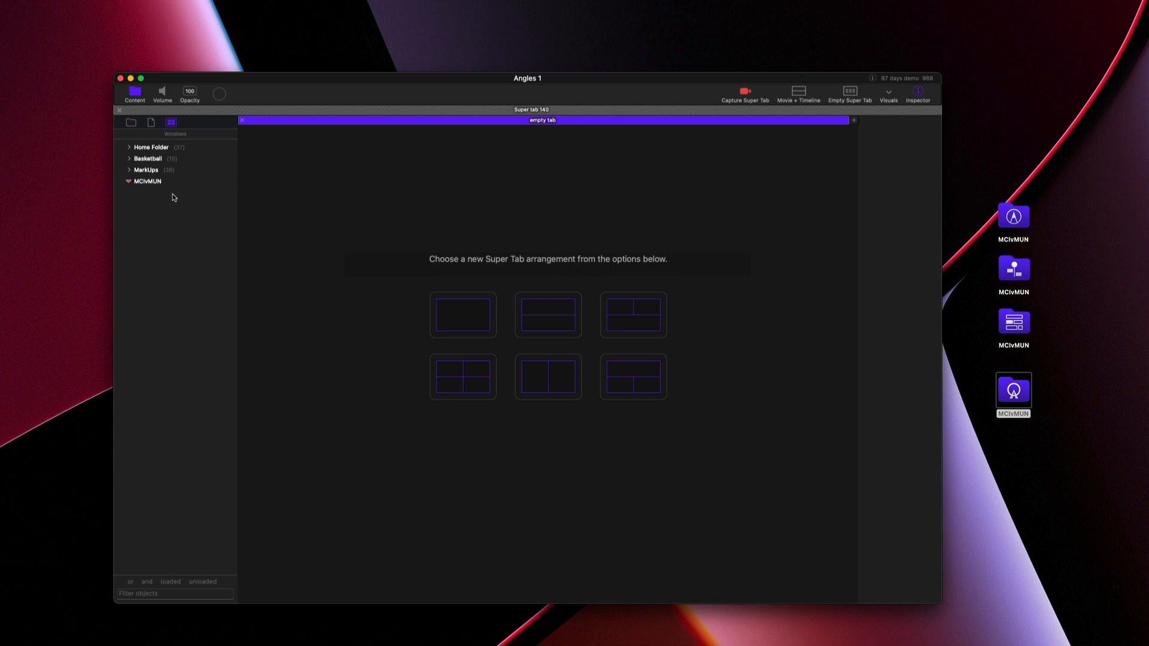
click(148, 184)
key(super+n)
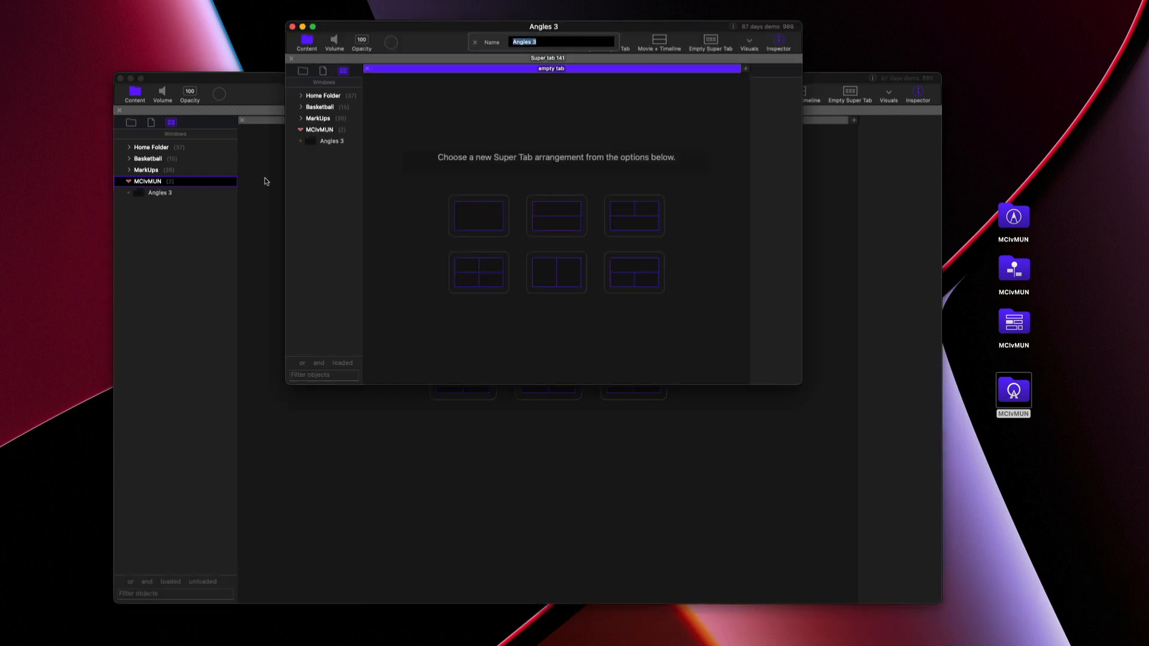
text(MCIvMUN)
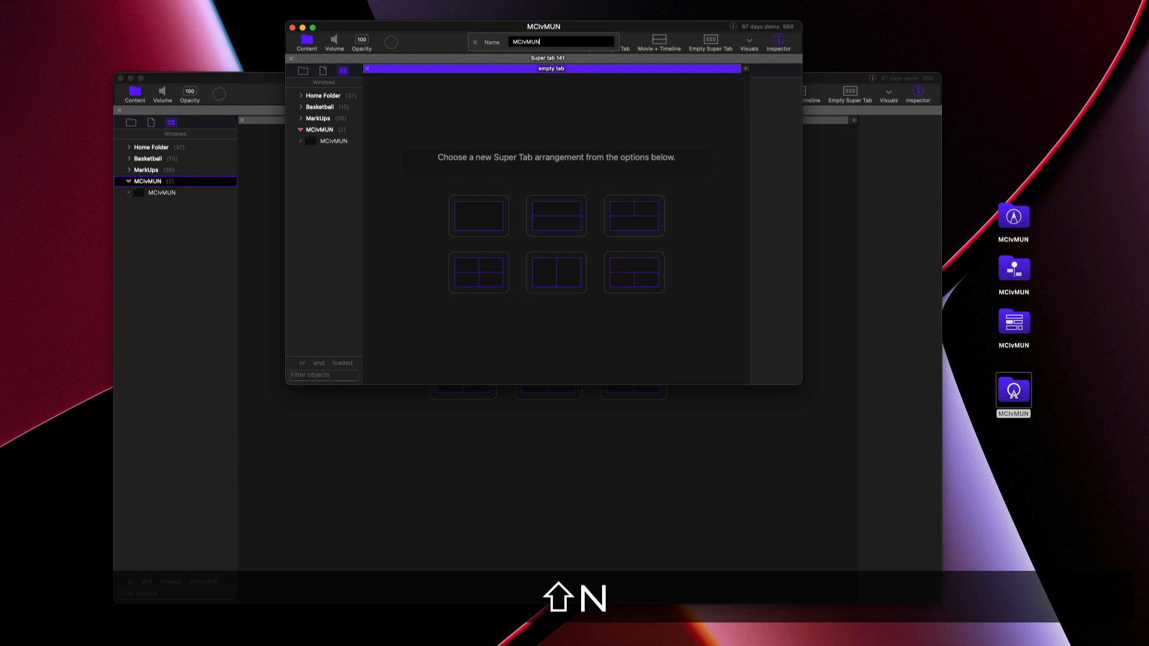
key(Return)
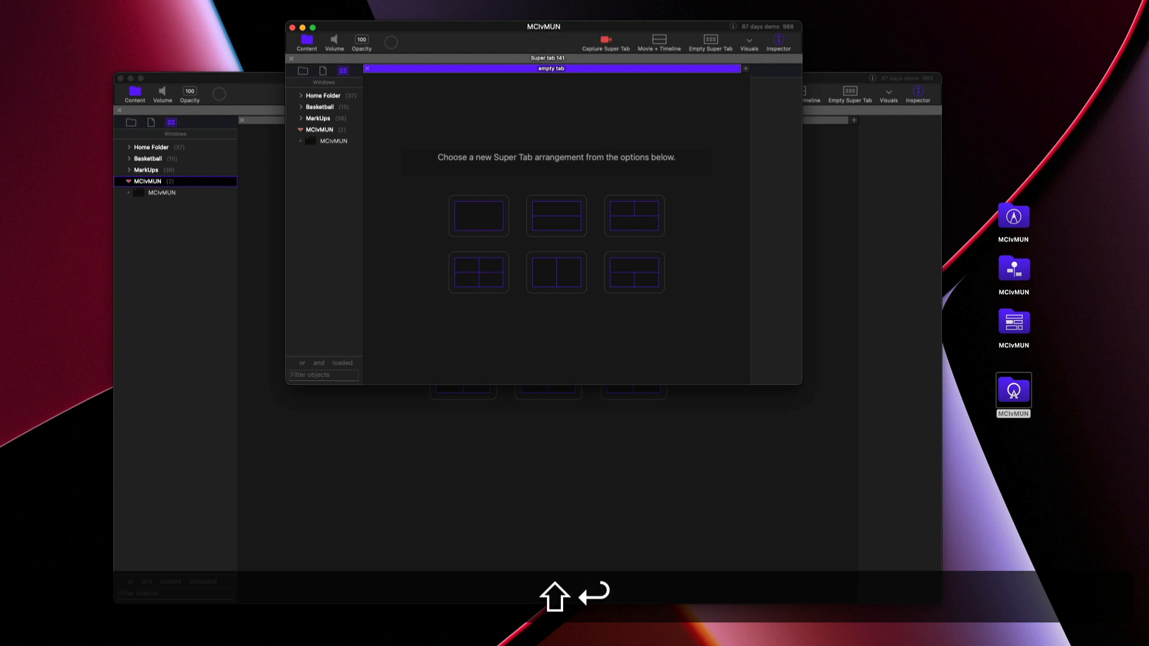
Close the Angles 1 window, then enlarge the MCIvMUN window and centre it on the desktop.
click(121, 78)
click(333, 144)
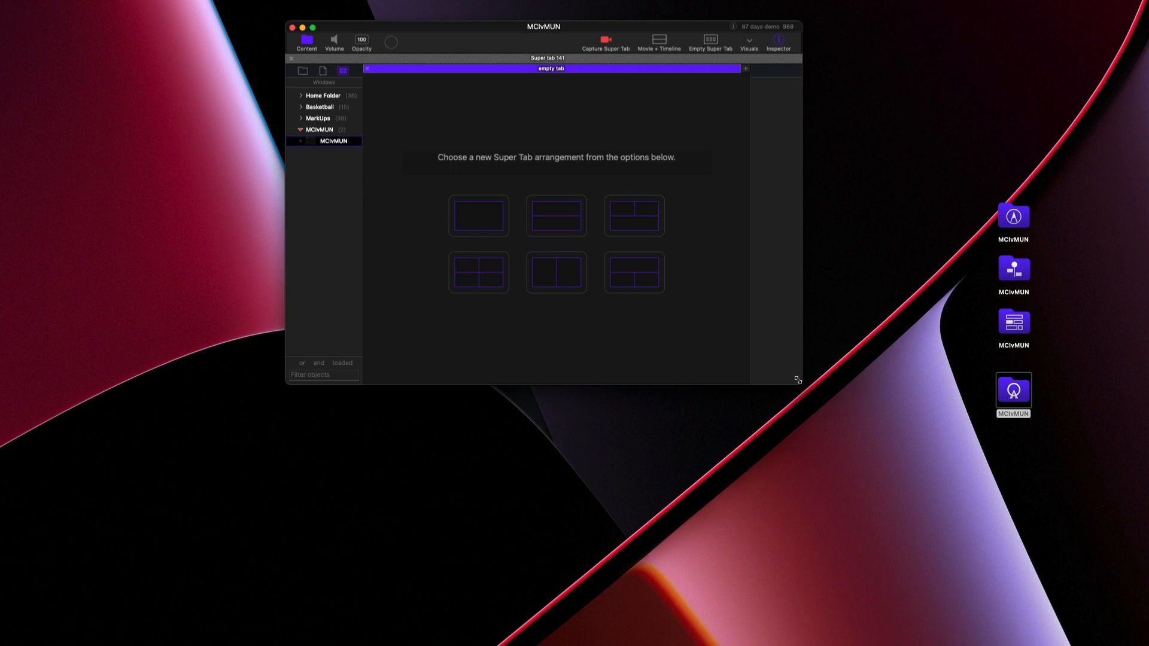
drag(801, 383, 1033, 516)
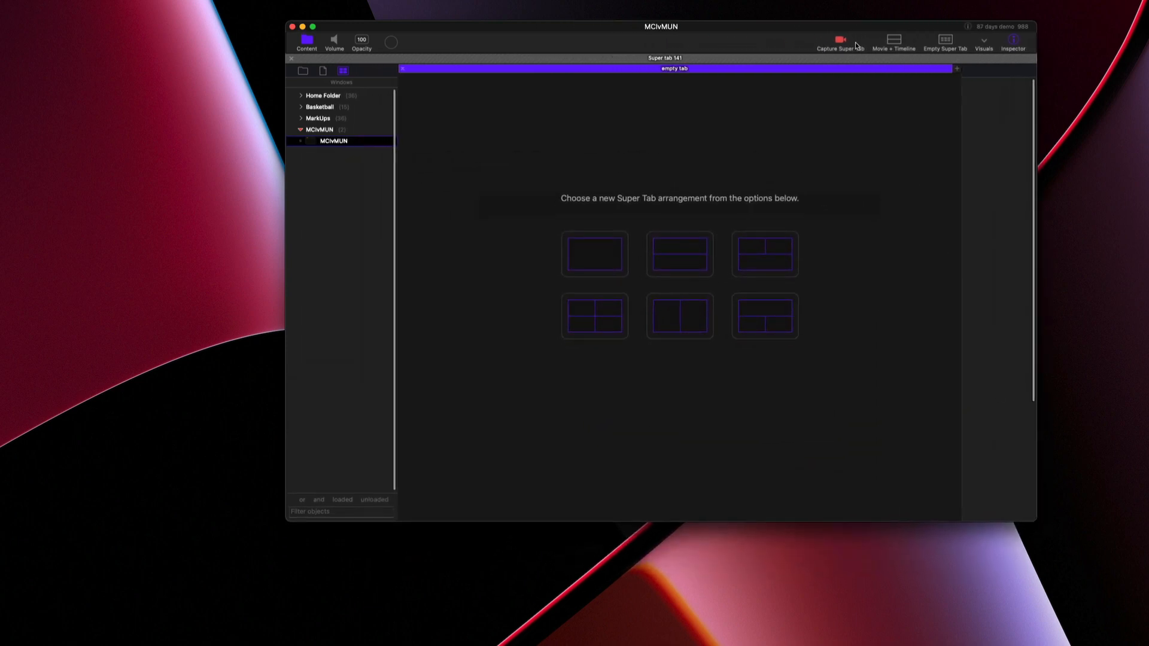
drag(851, 32, 755, 88)
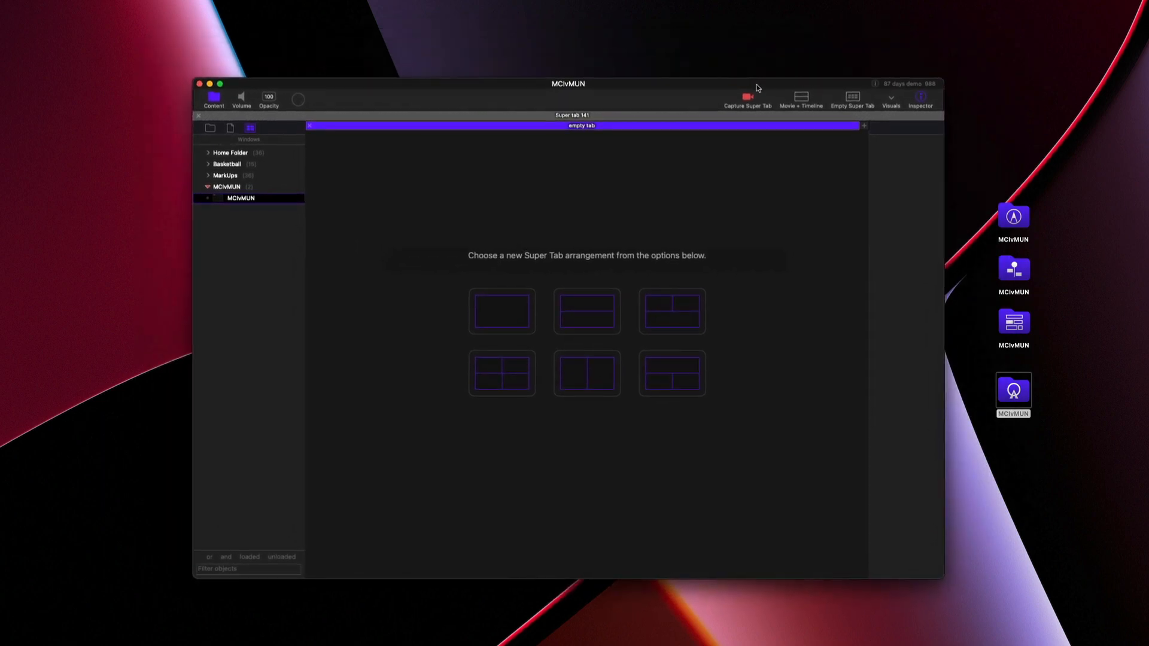
Apply the four-pane Super Tab arrangement and activate its upper-left pane.
click(242, 318)
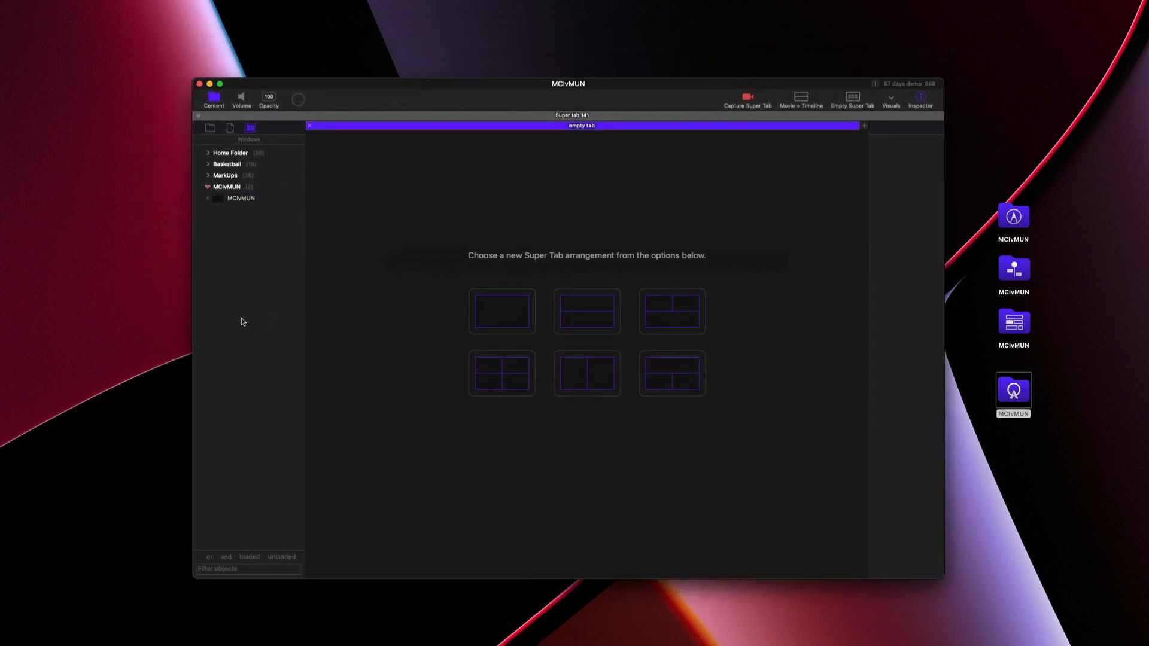
click(493, 394)
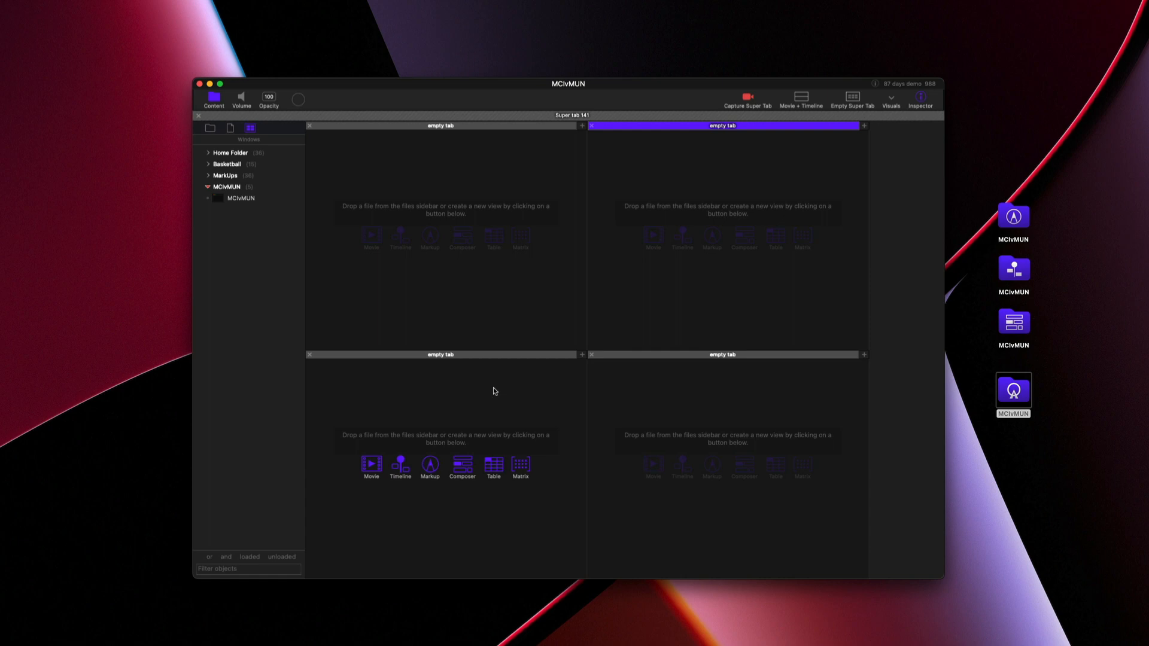
click(439, 331)
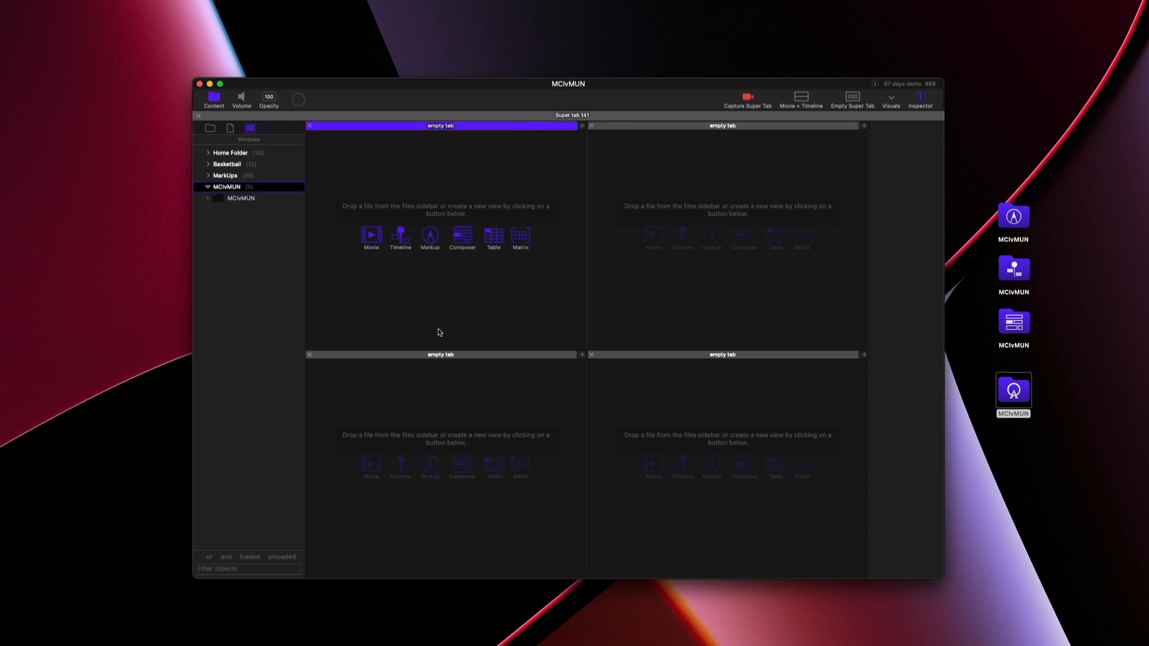
Add the MCIvMUN movie collection from the Home Folder to the MCIvMUN folder and open it in the upper-right pane.
click(210, 128)
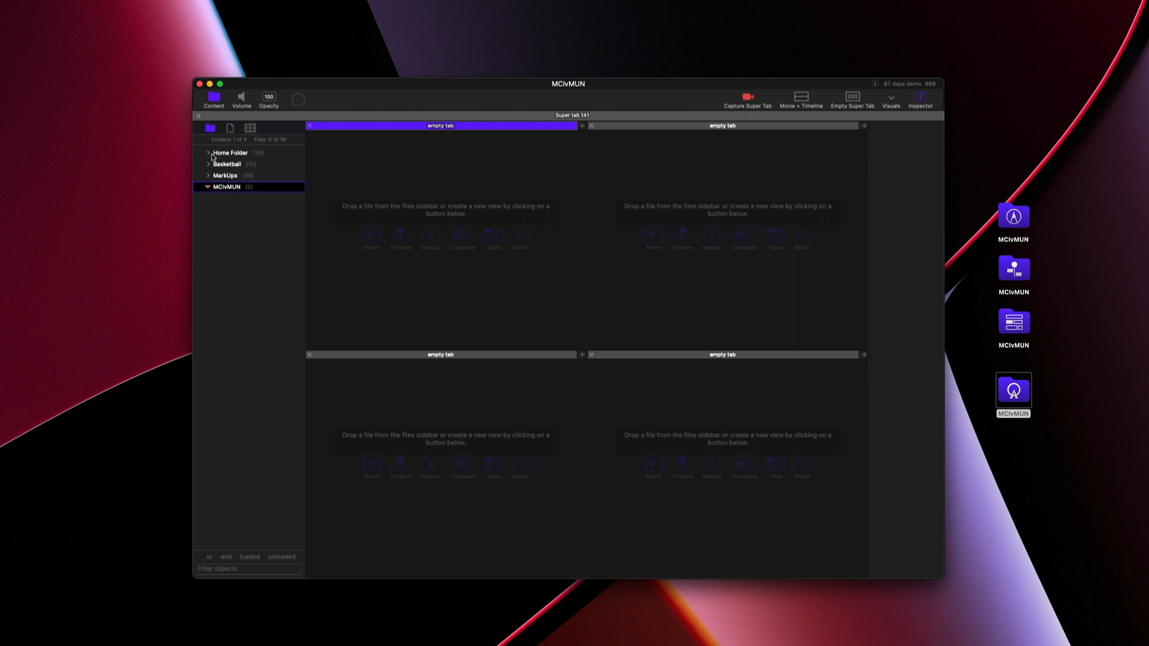
click(209, 153)
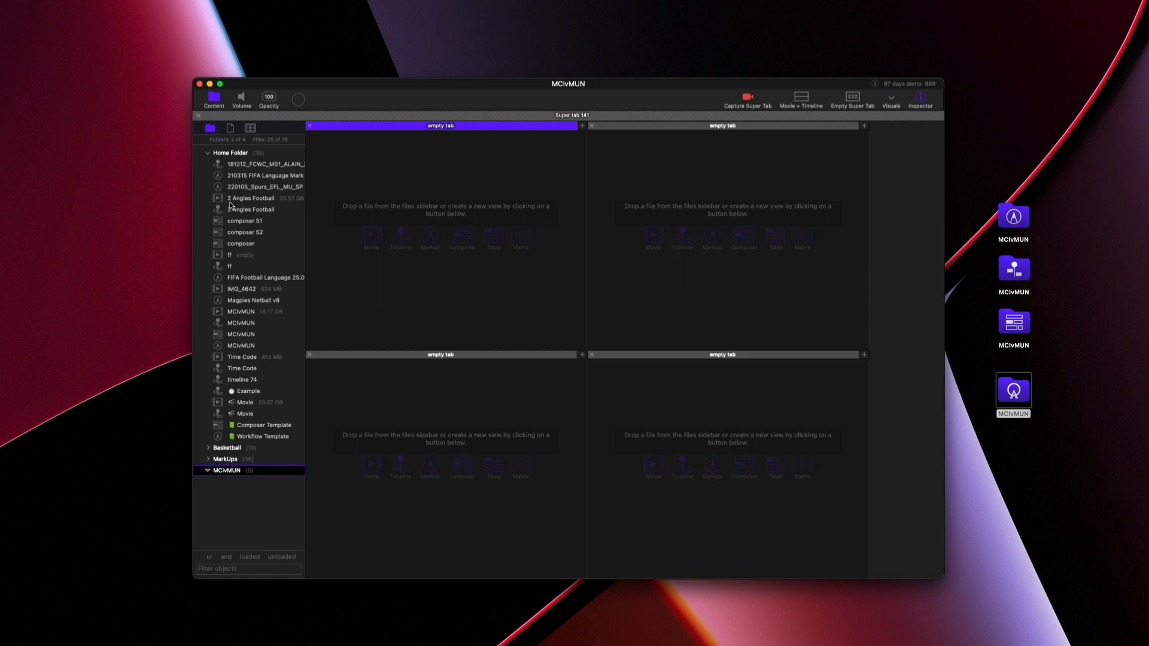
drag(247, 313, 236, 201)
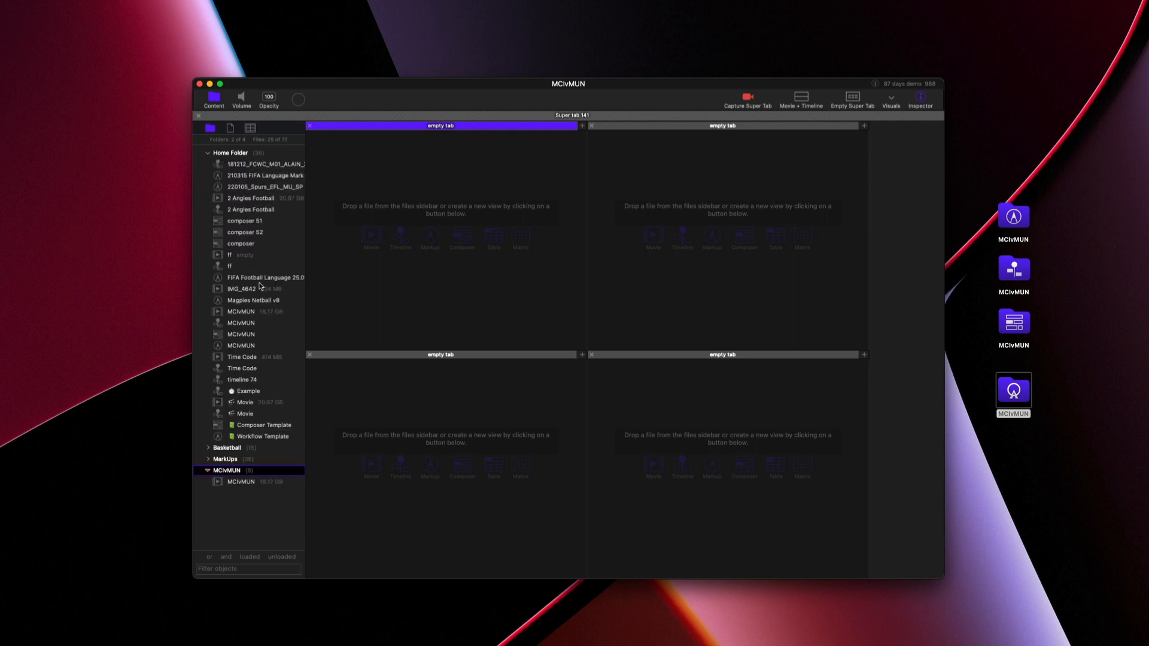
click(207, 152)
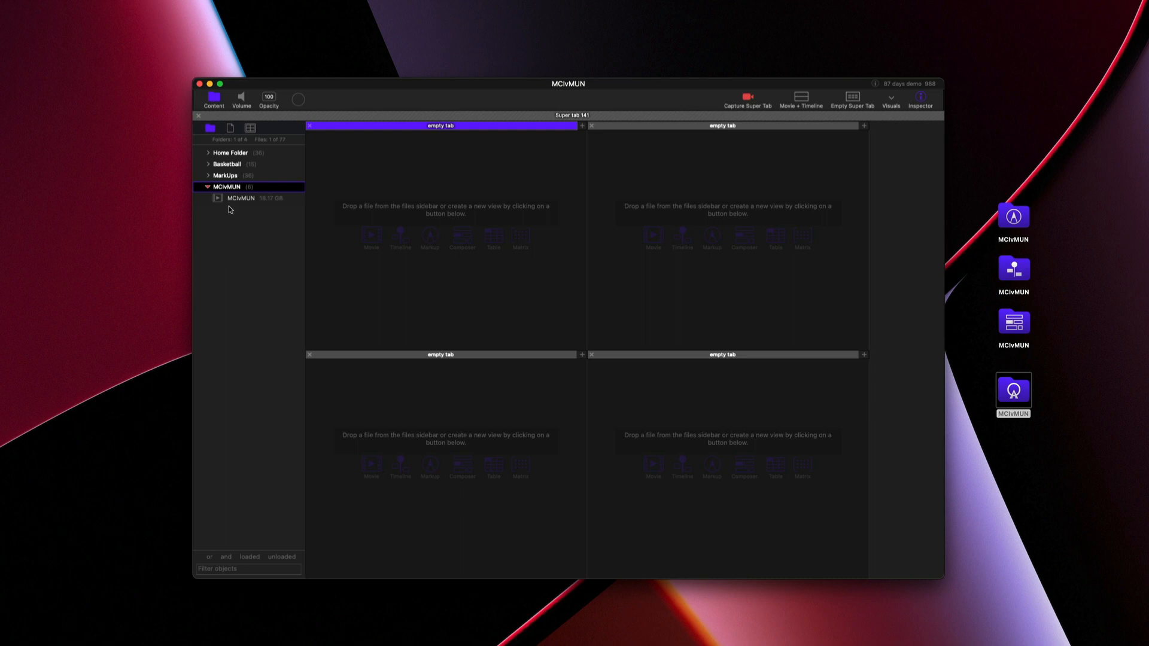
drag(230, 200, 721, 315)
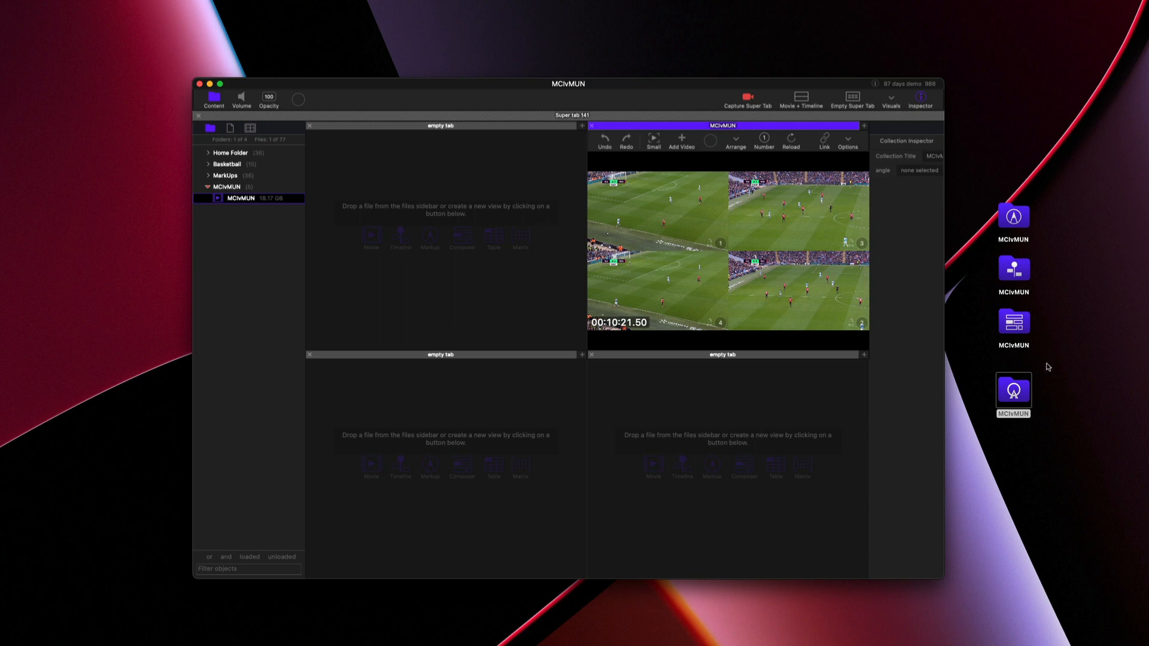
Import the MCIvMUN timeline package from the desktop into the lower-right pane.
drag(1011, 274, 727, 402)
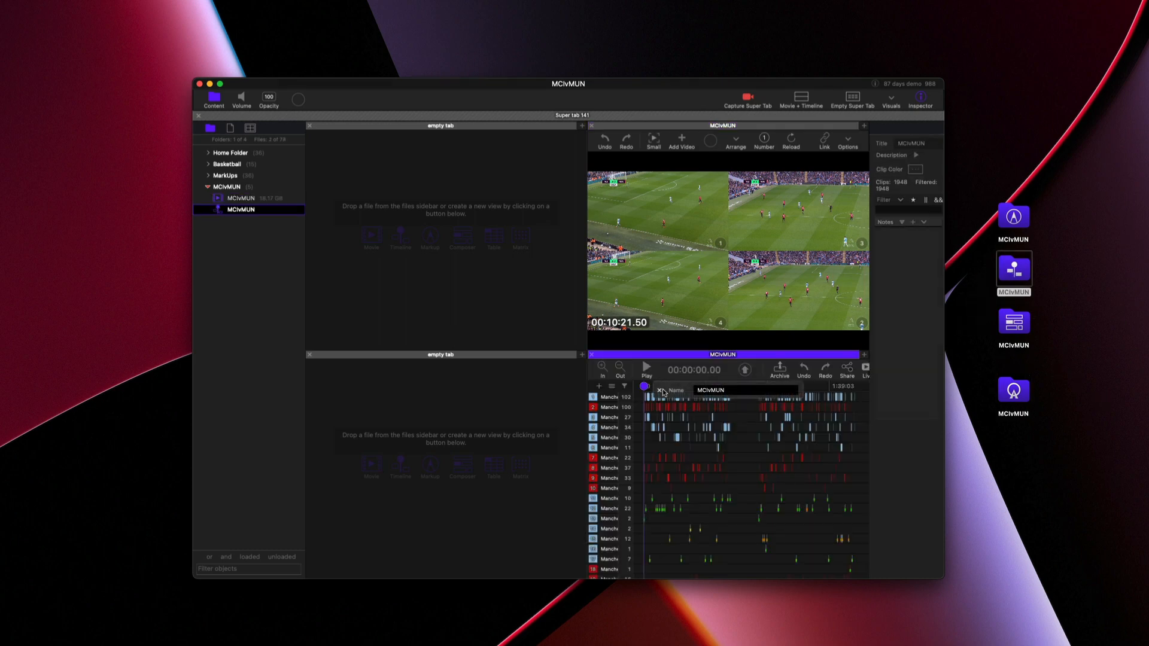
click(715, 396)
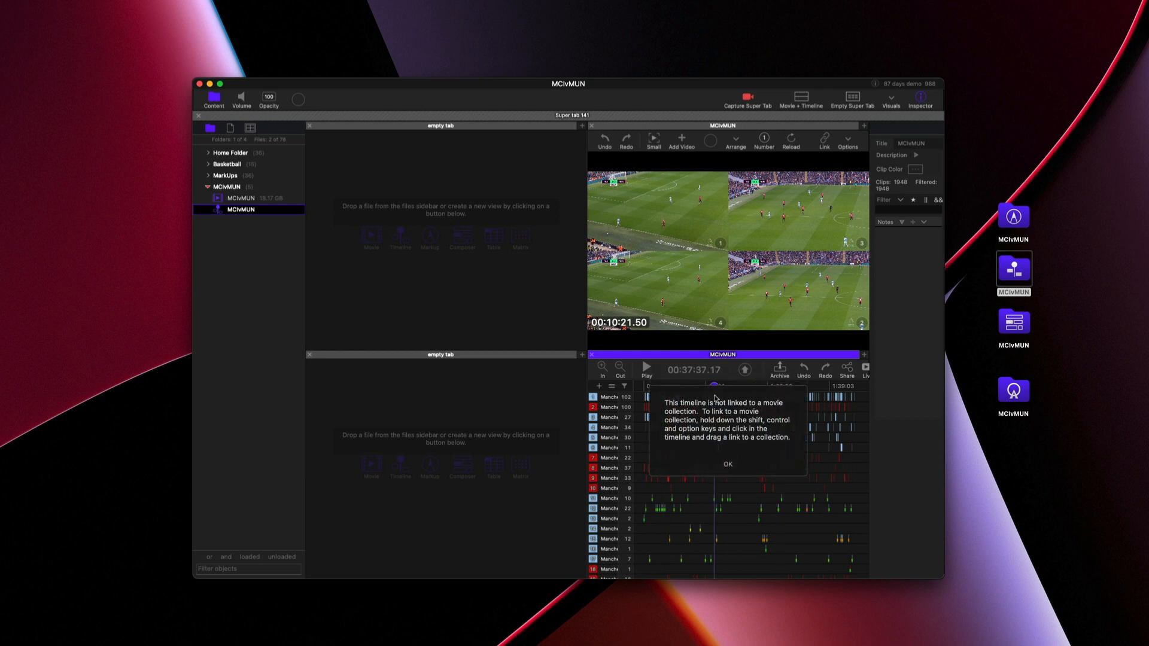
click(727, 466)
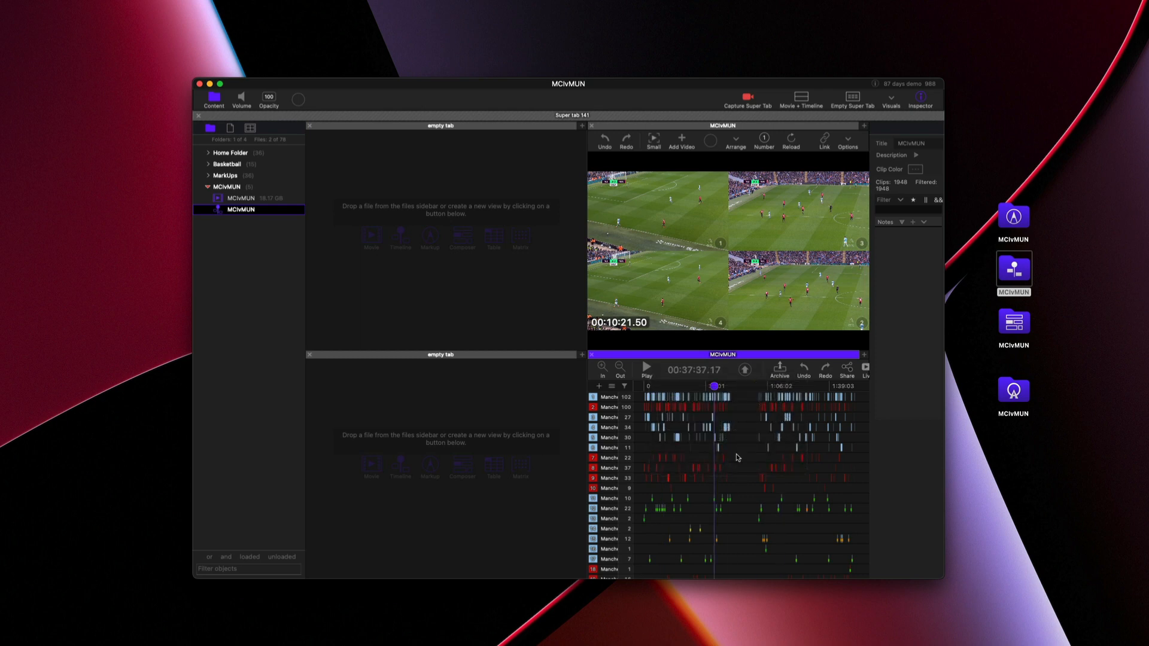
Link the timeline to the movie collection and move the playhead to 00:49:42.91 to check the synchronisation.
scroll(802, 374, right, 3)
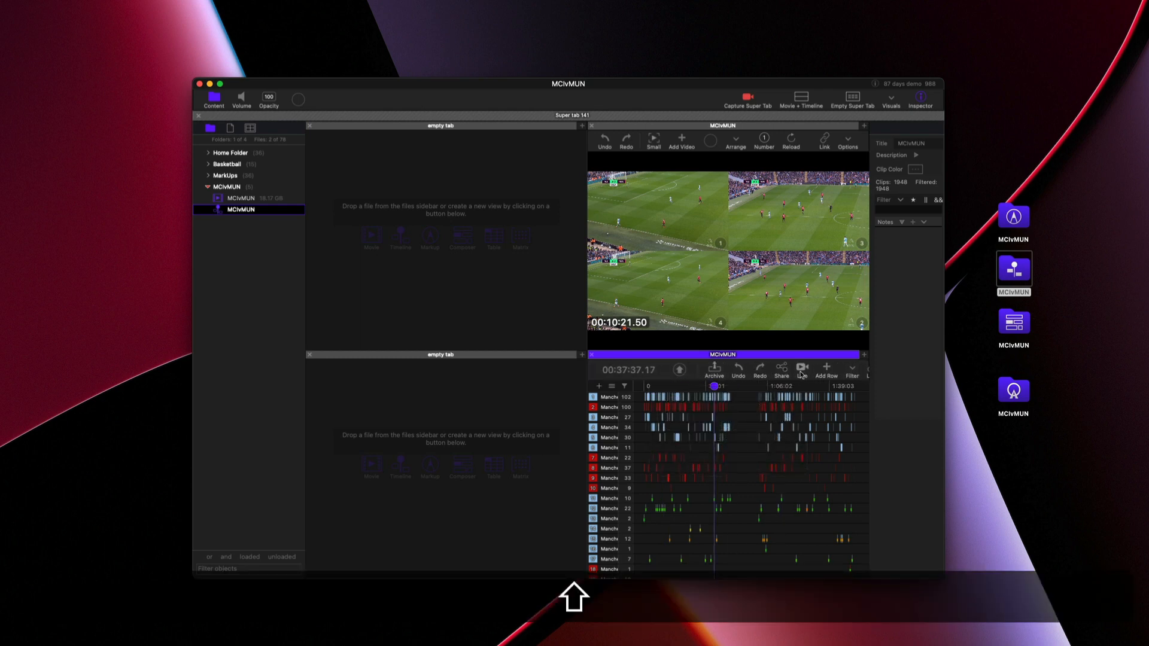
scroll(841, 375, right, 2)
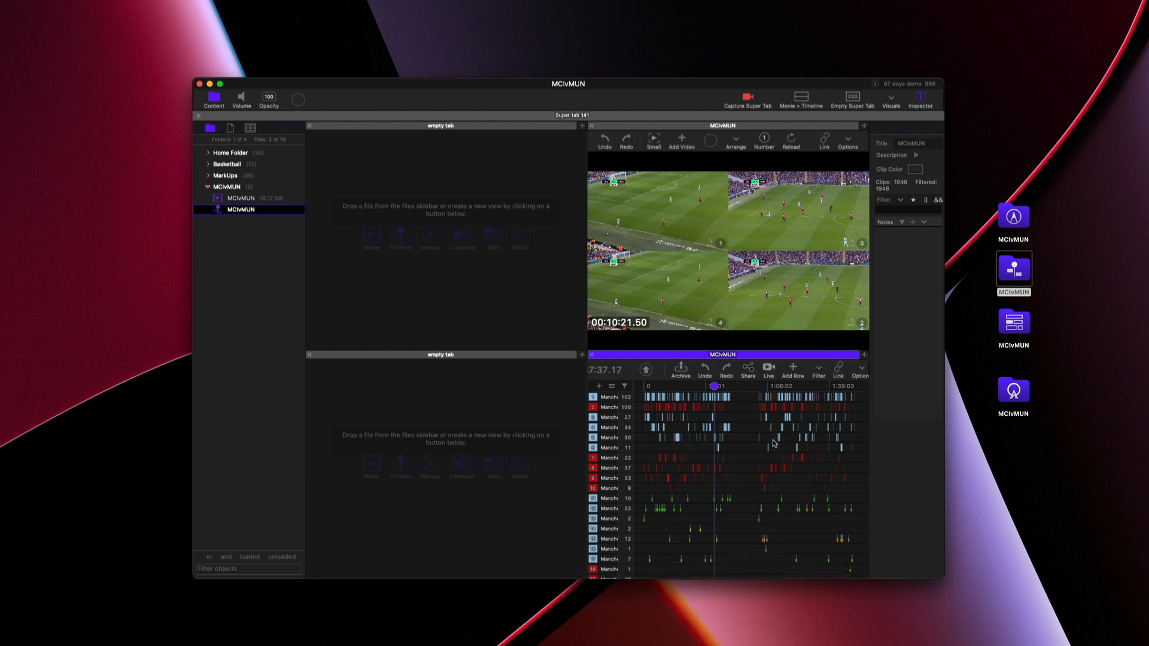
key(ctrl+shift+alt)
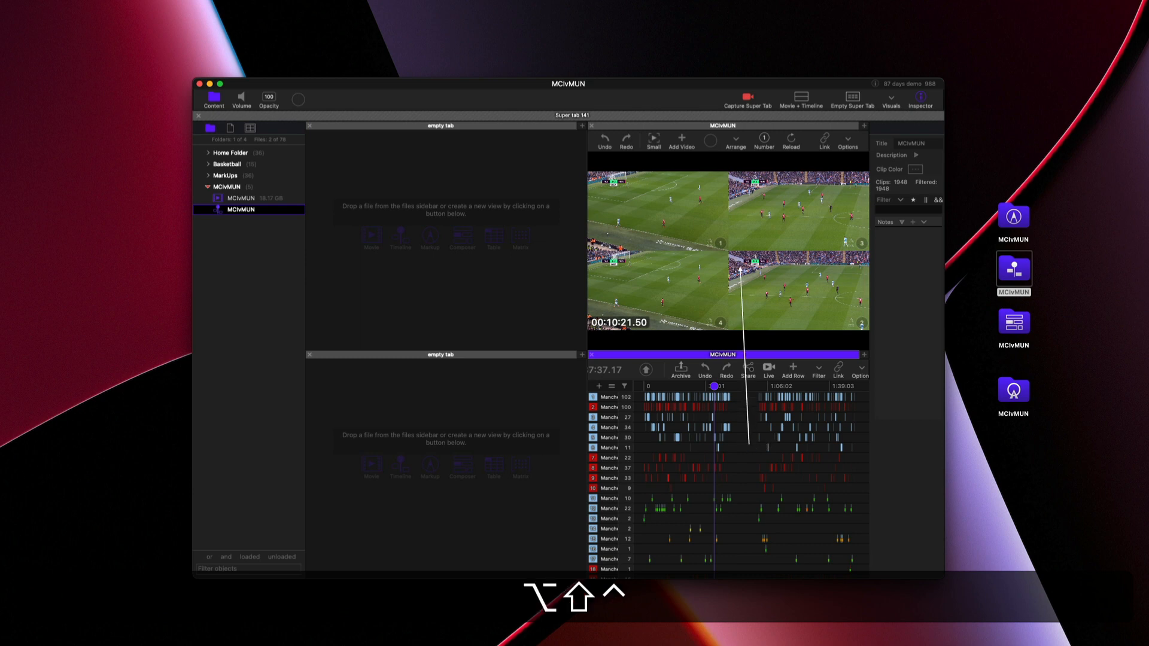
ctrl+alt+shift+click(748, 446)
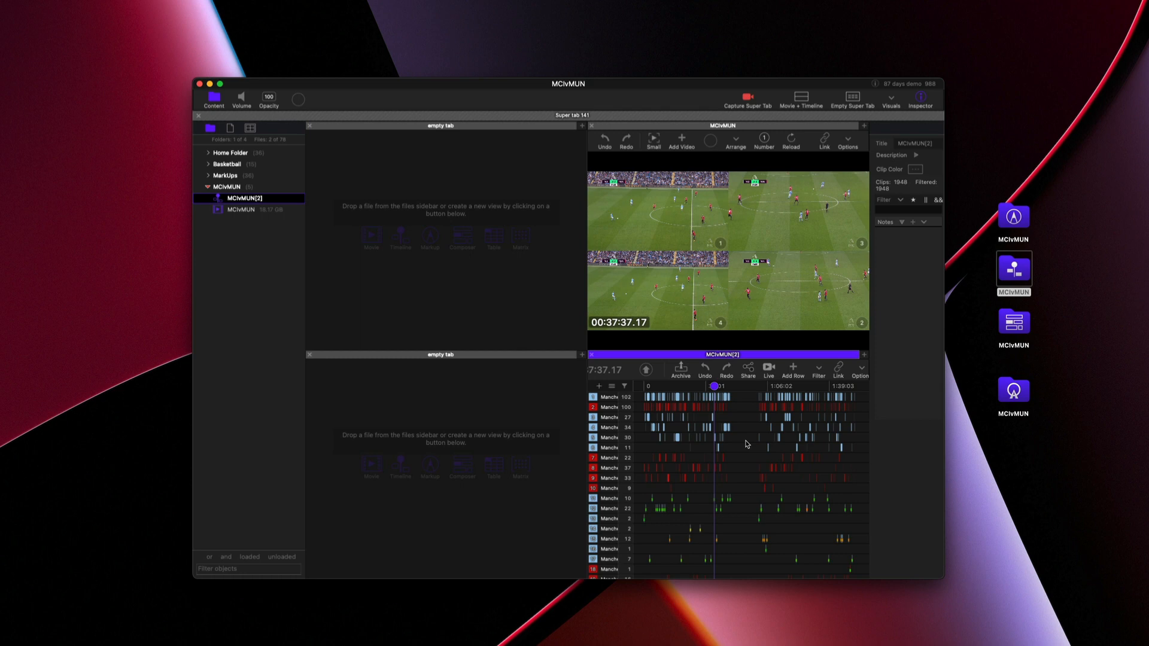
click(737, 444)
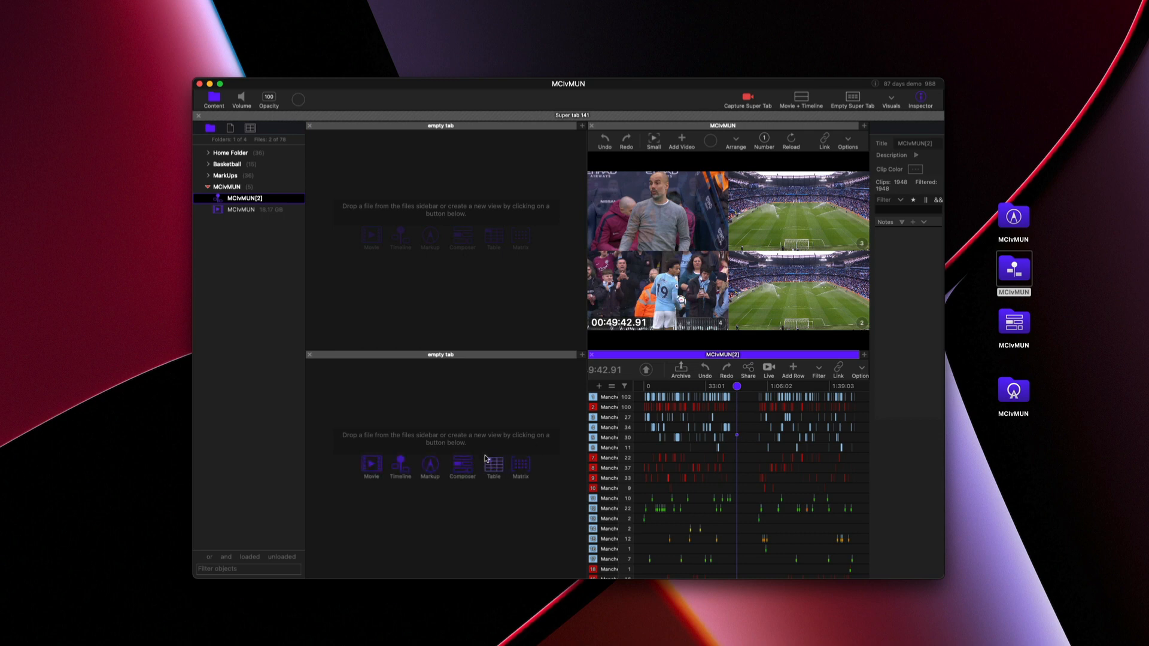
Create a matrix in the lower-left pane, link the MCIvMUN[2] timeline to it, and close the matrix.
click(521, 465)
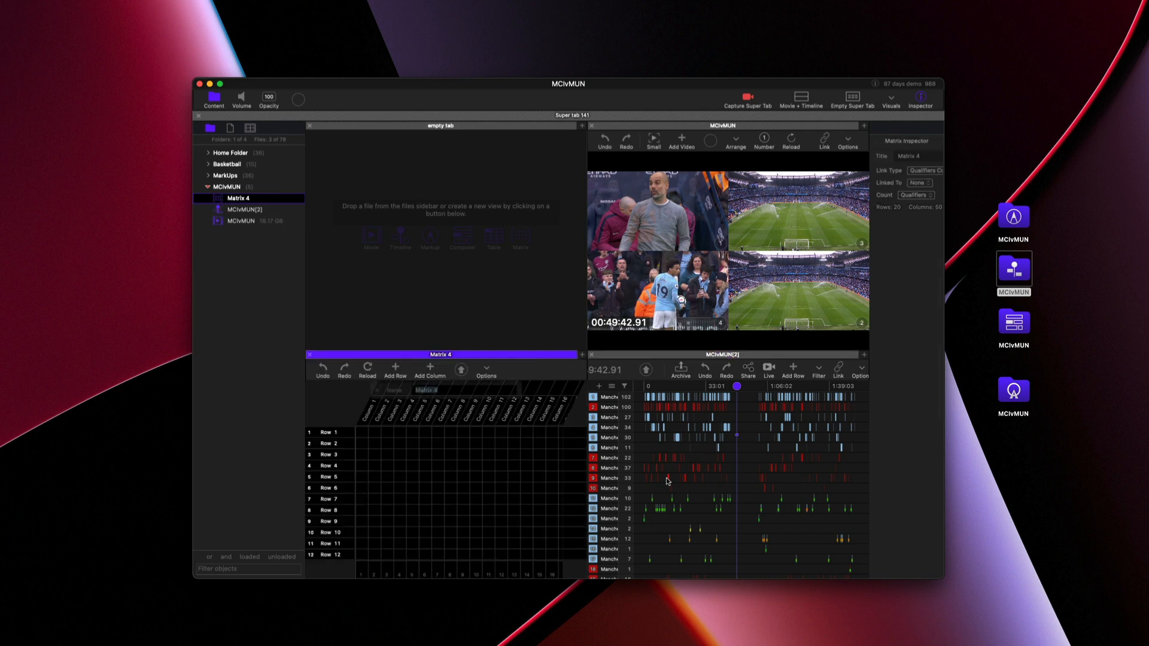
drag(735, 465, 374, 470)
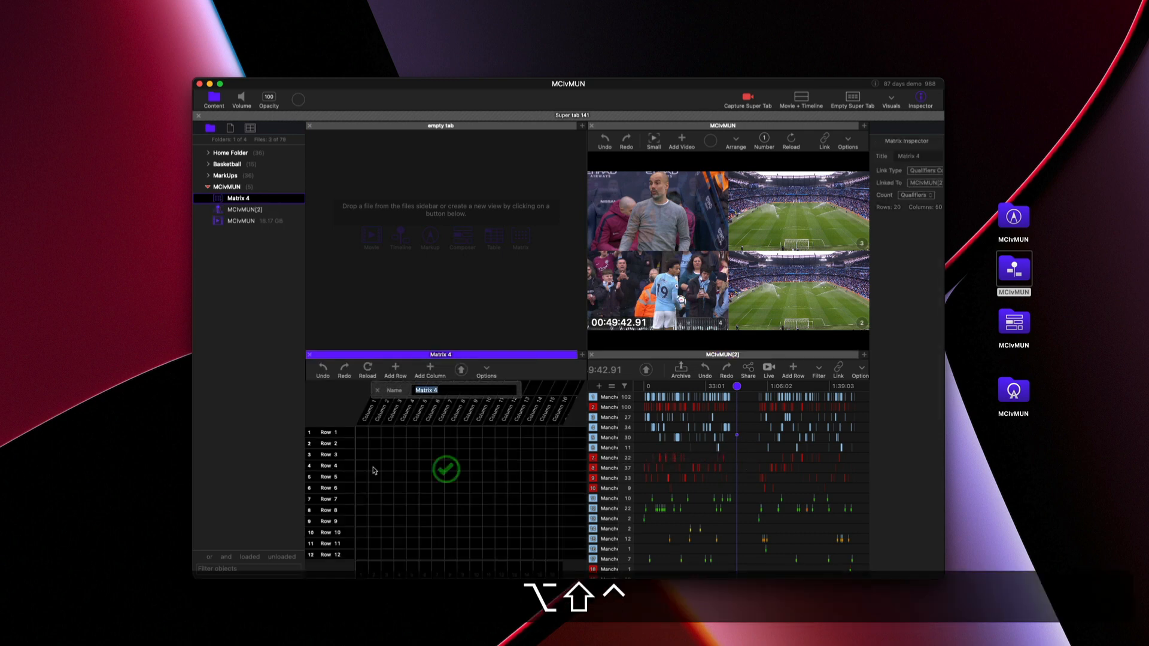
click(377, 391)
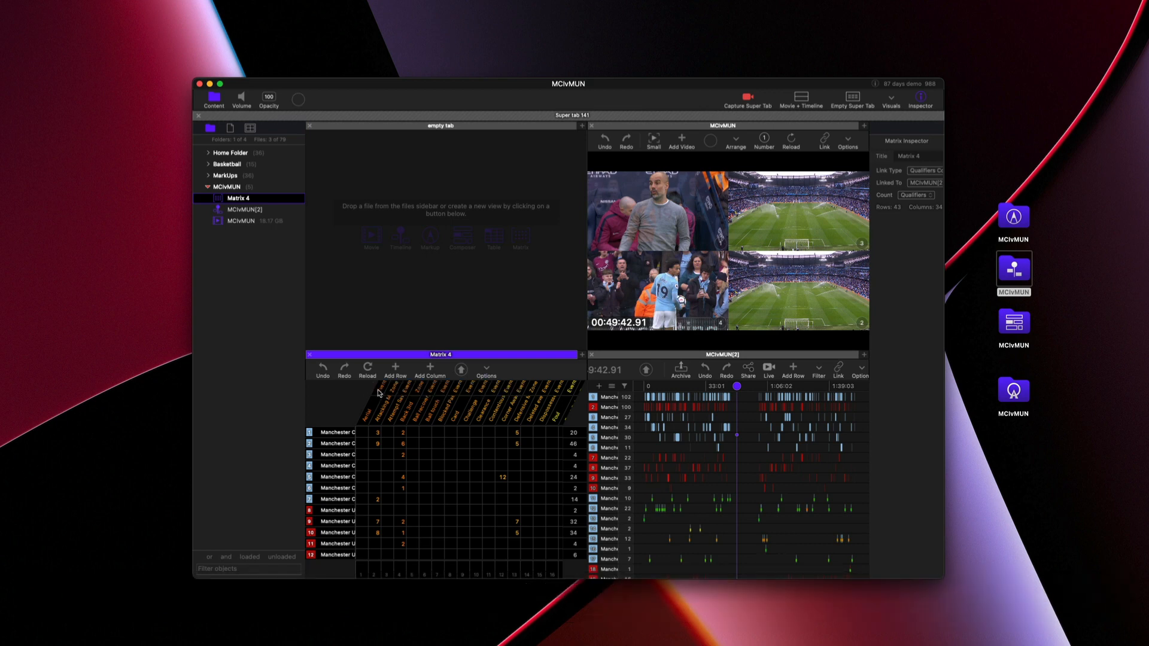
click(310, 356)
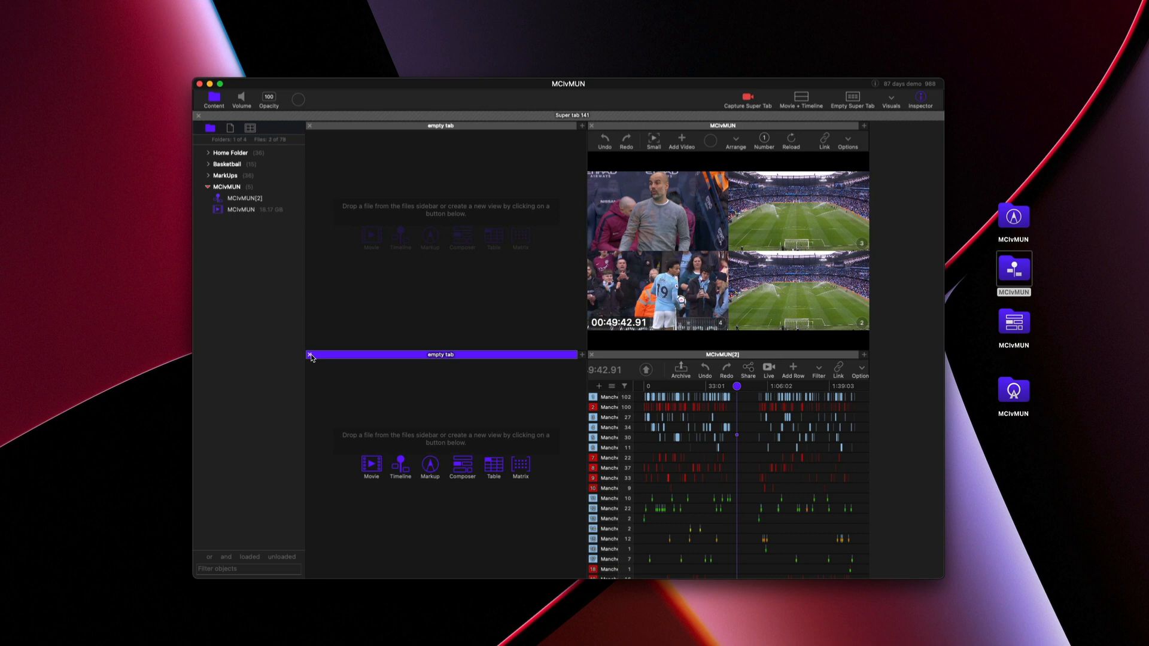
Import the MCIvMUN composer package from the desktop into the lower-left pane.
click(1035, 328)
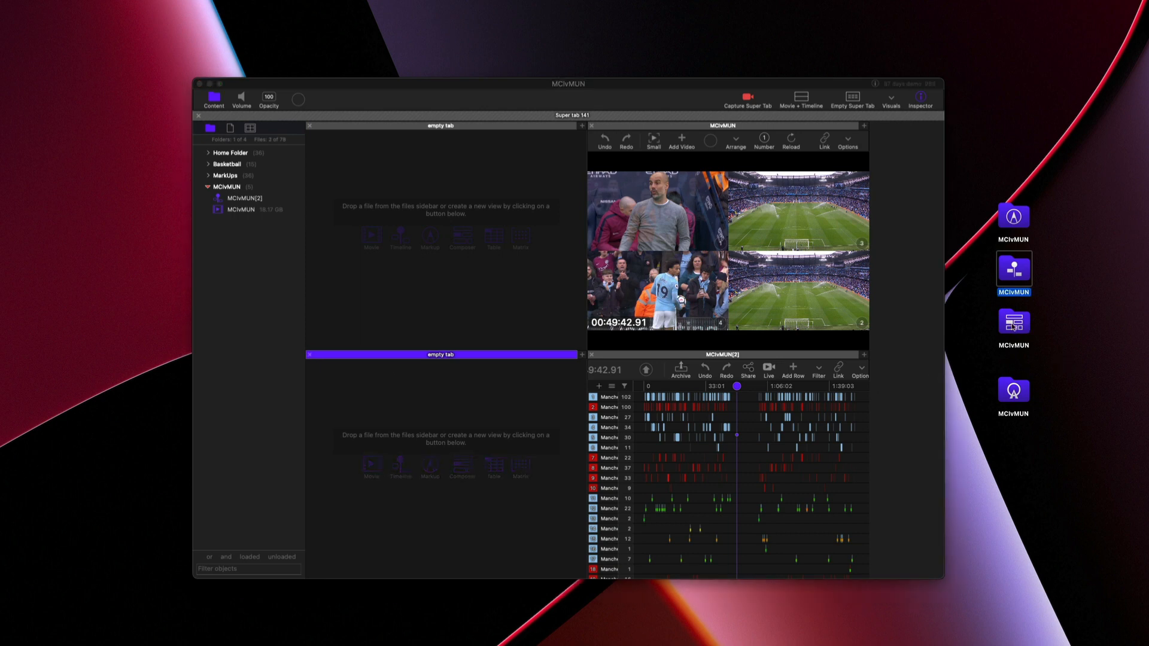
drag(1014, 323, 417, 527)
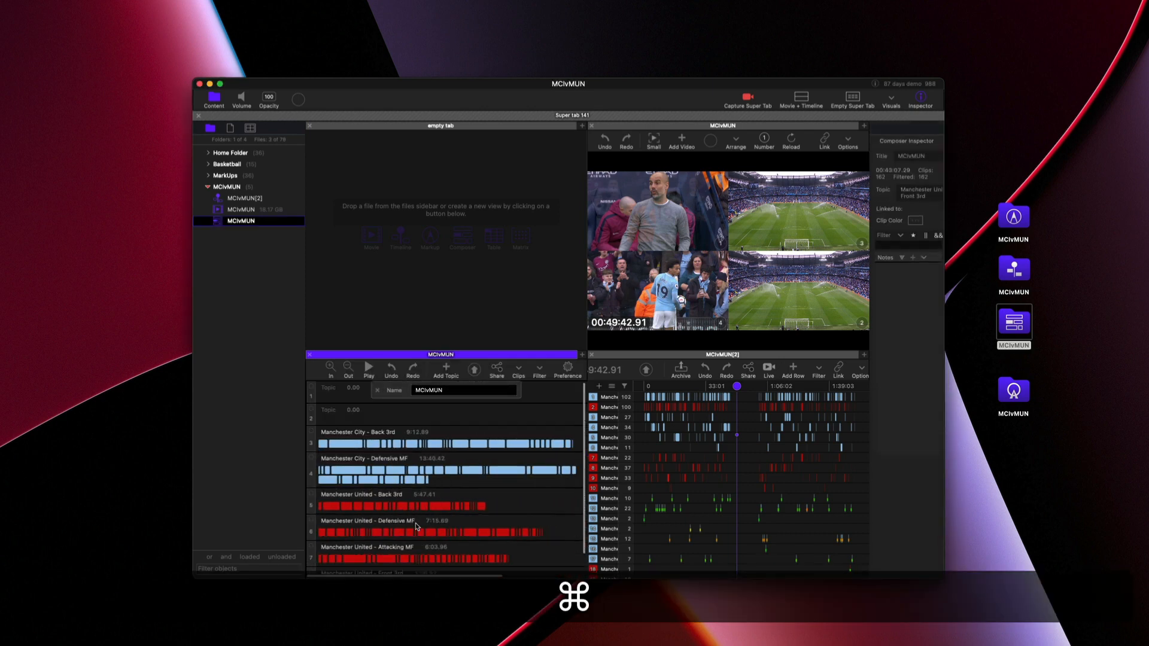
scroll(417, 527, down, 5)
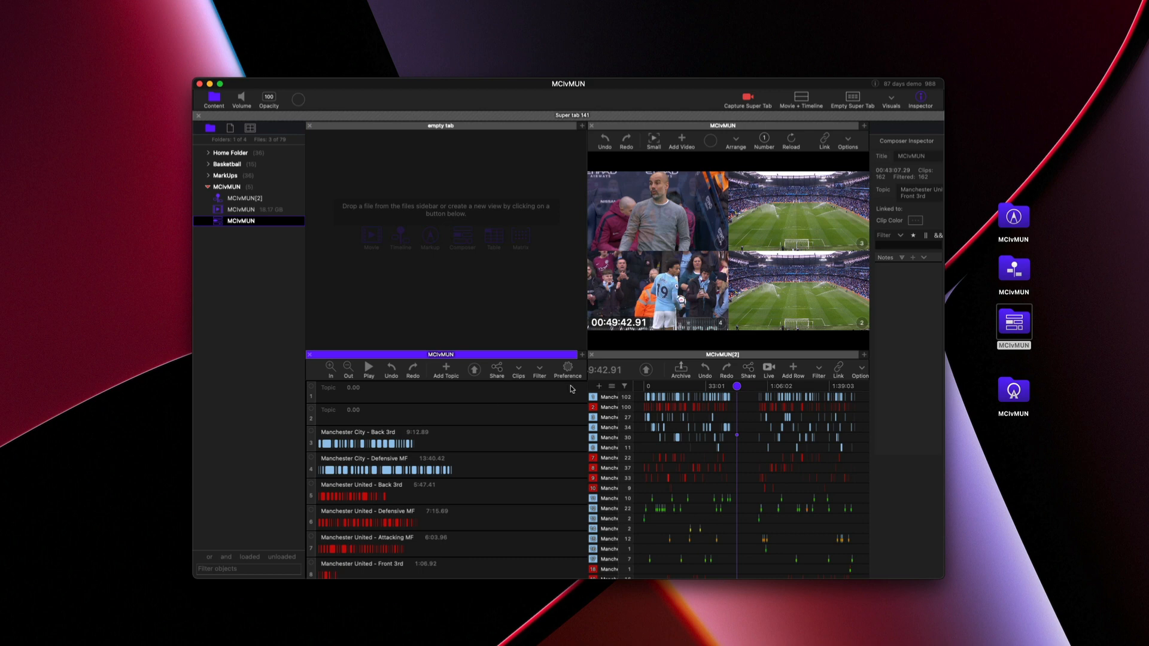
Import the MCIvMUN markup package from the desktop into the empty upper-left pane and dismiss its name prompt.
drag(1012, 222, 359, 186)
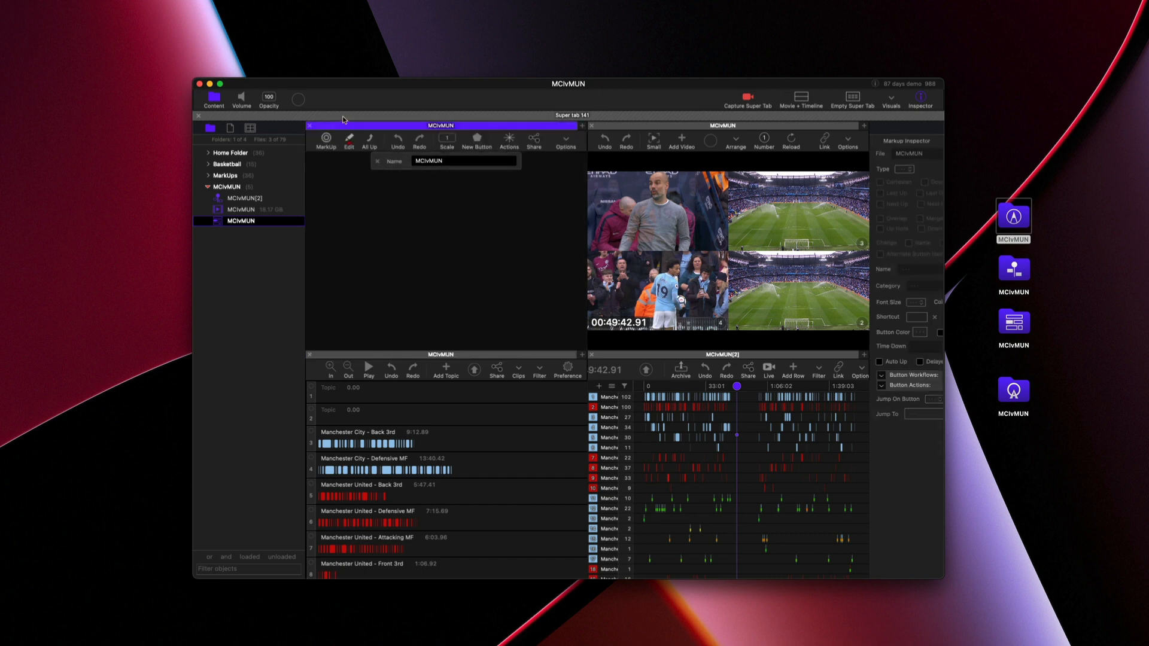
click(379, 161)
scroll(405, 218, down, 5)
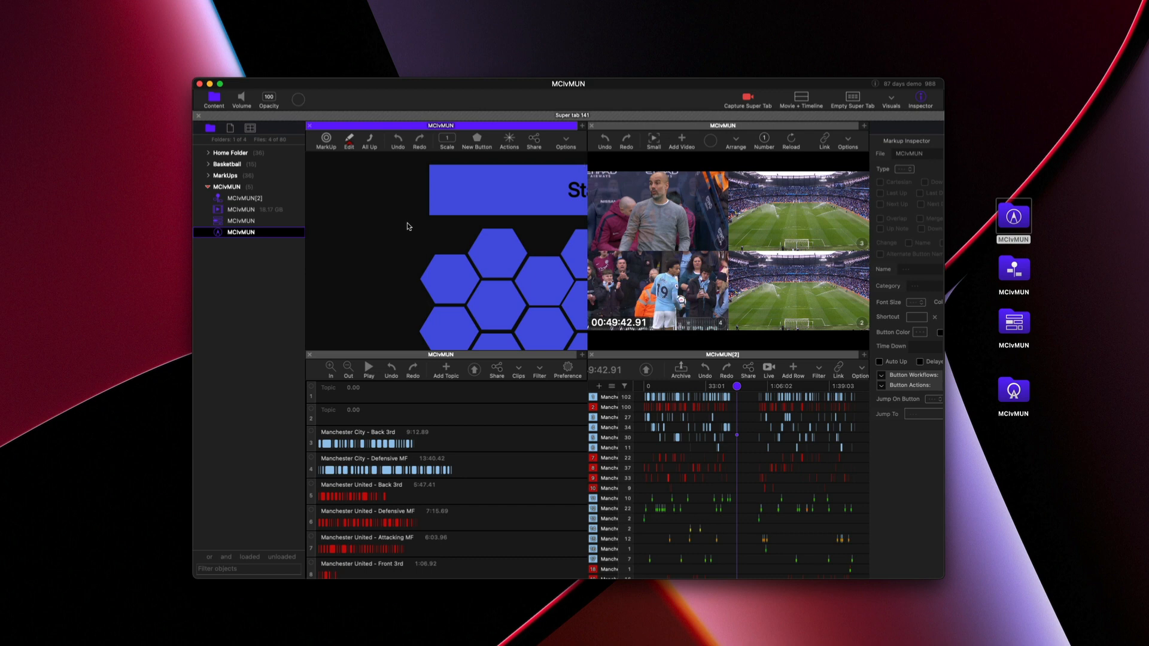
Show the saved windows in the sidebar, quit Angles, and reopen the MCIvMUN window from its desktop package.
click(250, 129)
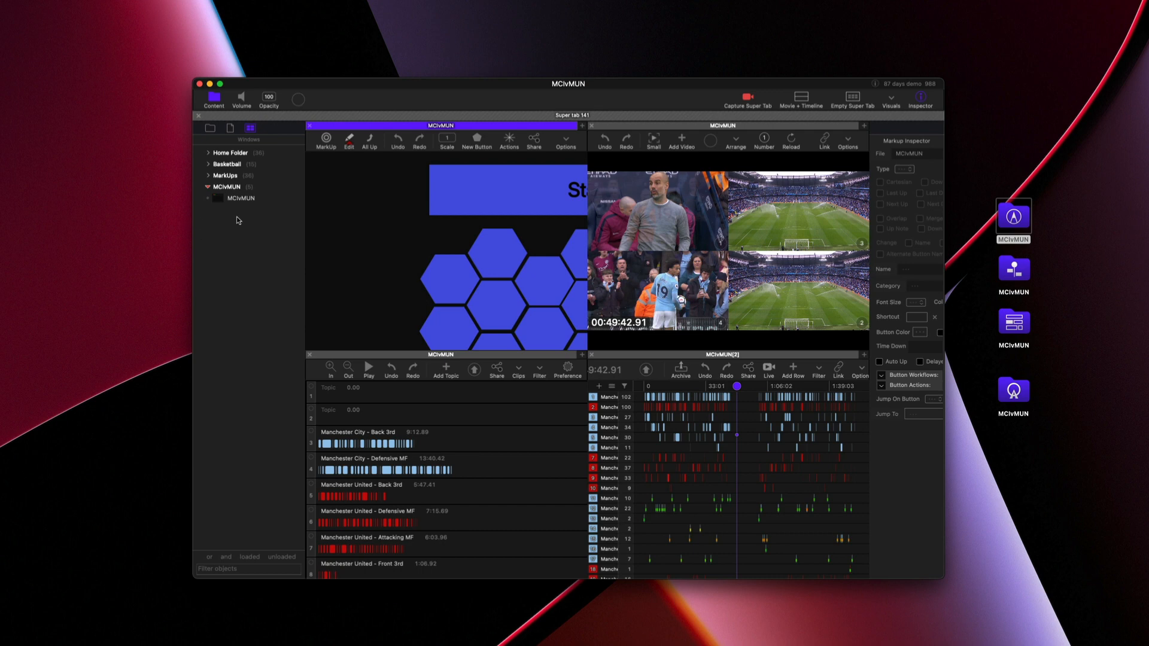
key(super+q)
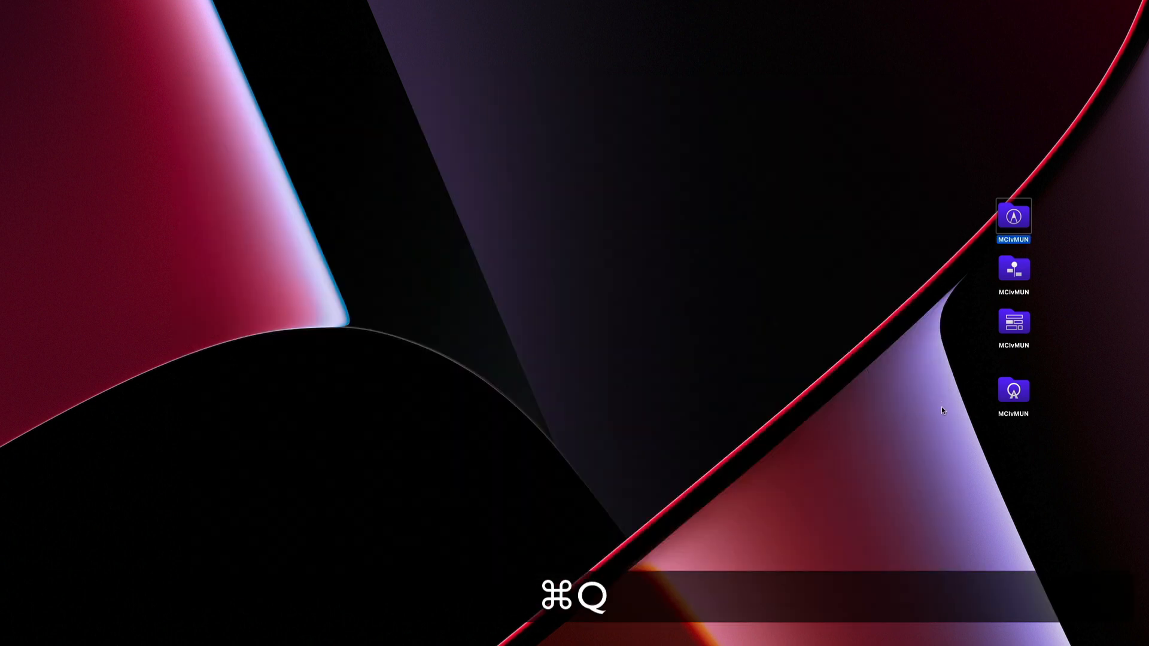
click(1013, 392)
double_click(1013, 392)
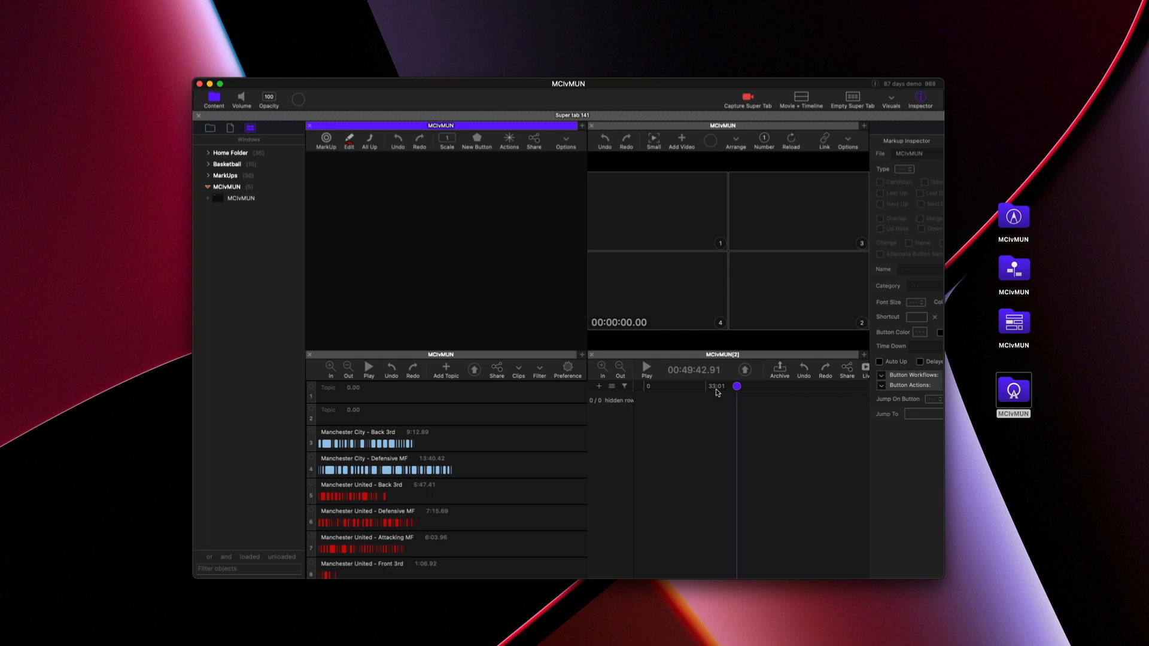
View composer clips from the Manchester City - Back 3rd and Manchester United - Back 3rd topics to check the linked video.
click(362, 444)
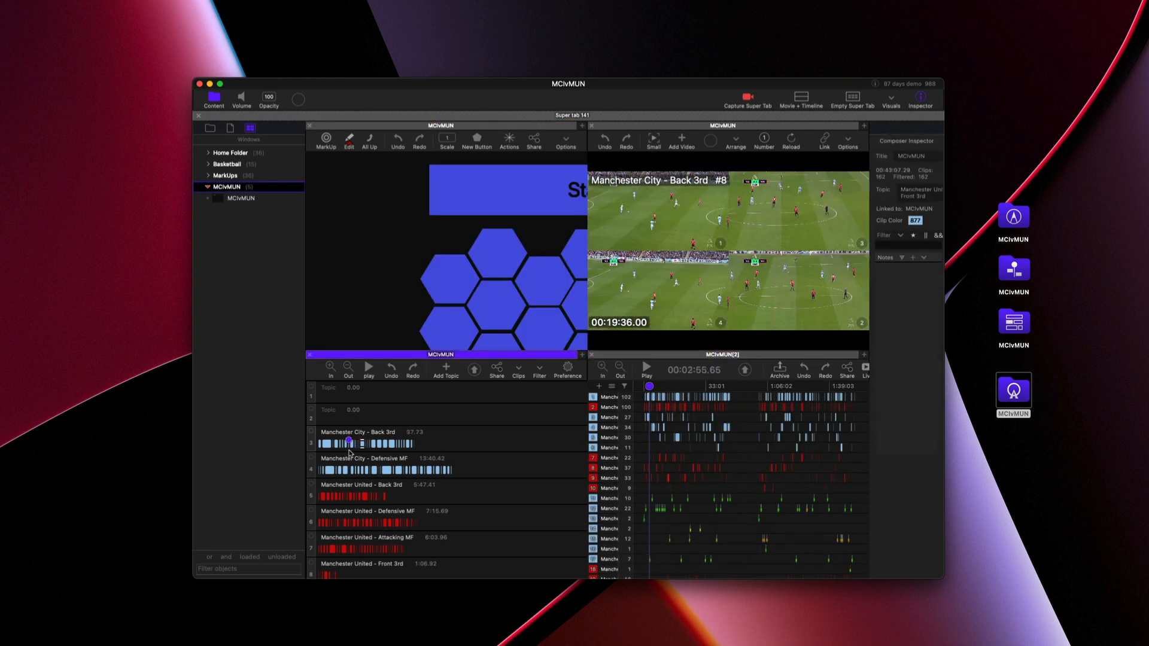
click(382, 494)
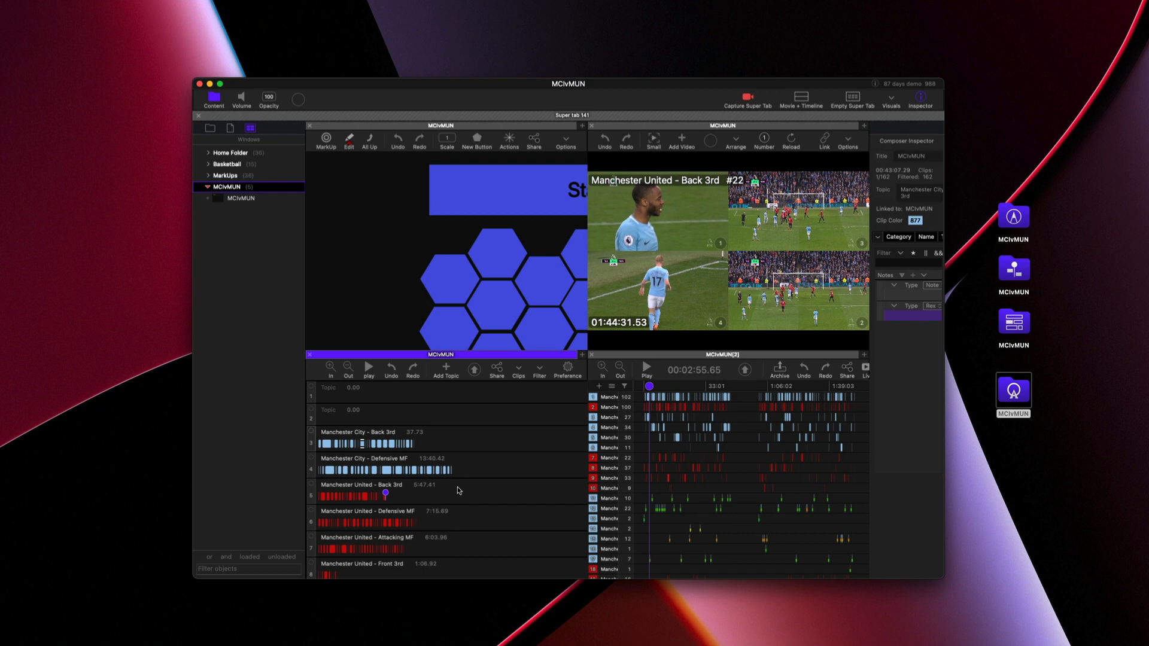